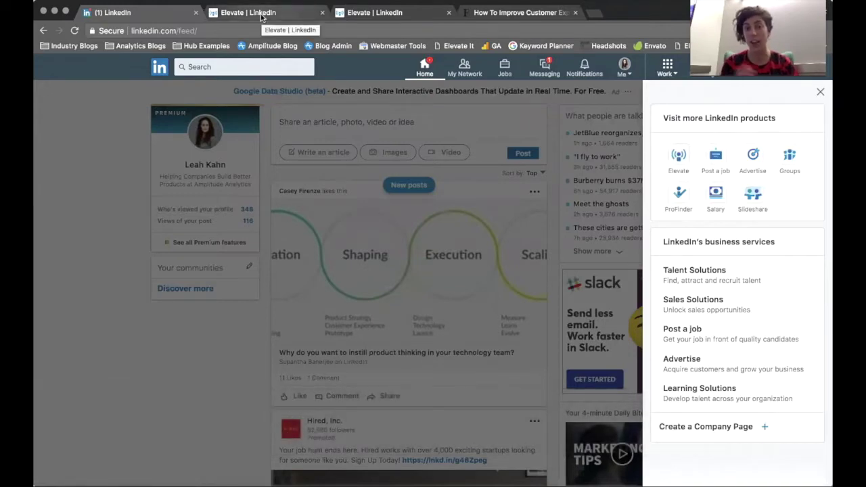
Step: Switch to the LinkedIn Elevate feed and look through the articles suggested for sharing
click(263, 17)
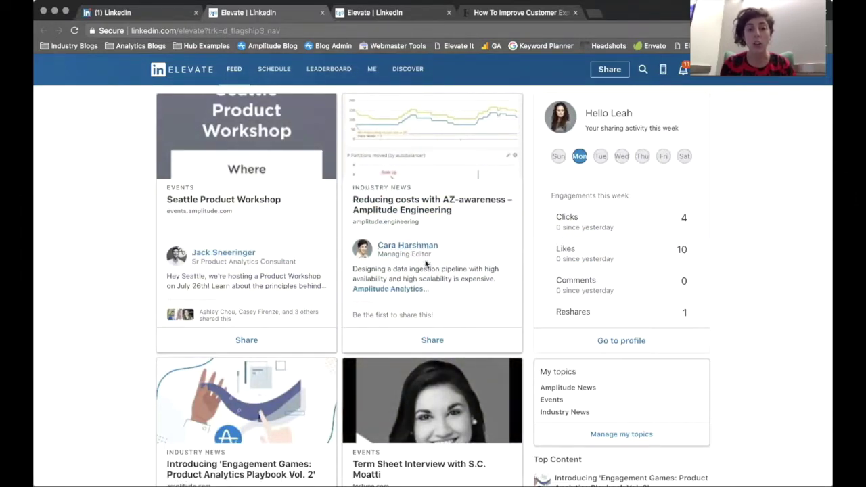
scroll(426, 264, down, 3)
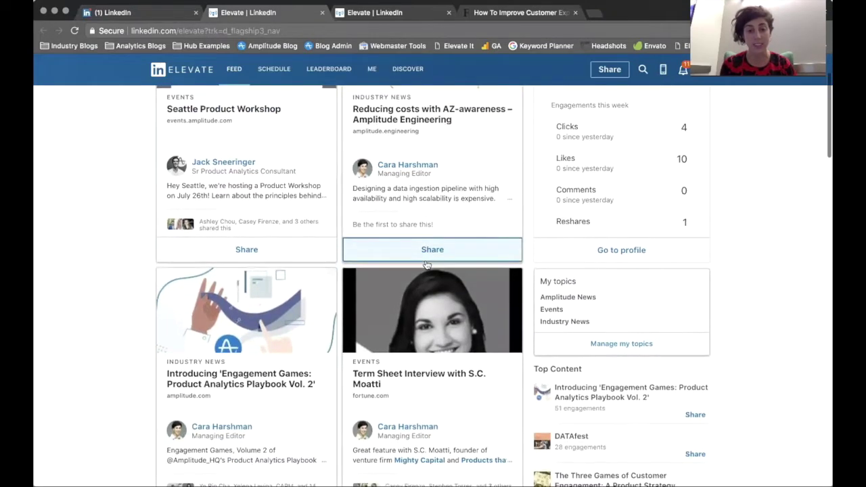
scroll(426, 264, down, 4)
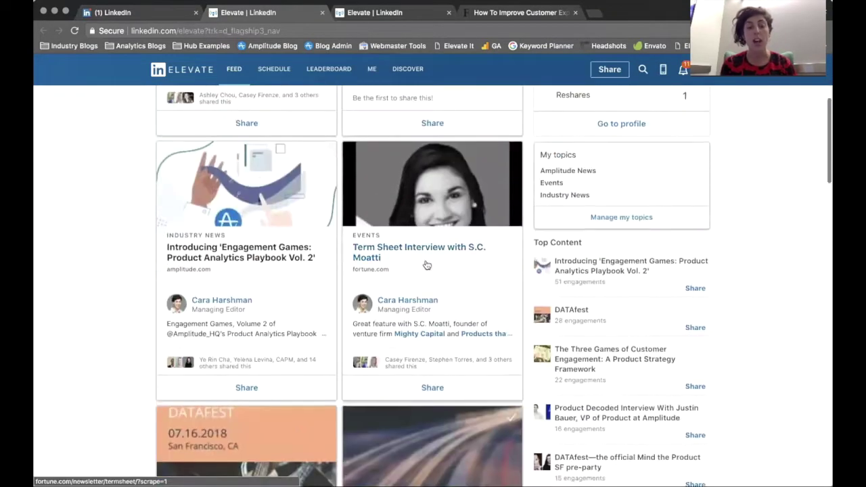
scroll(427, 265, down, 1)
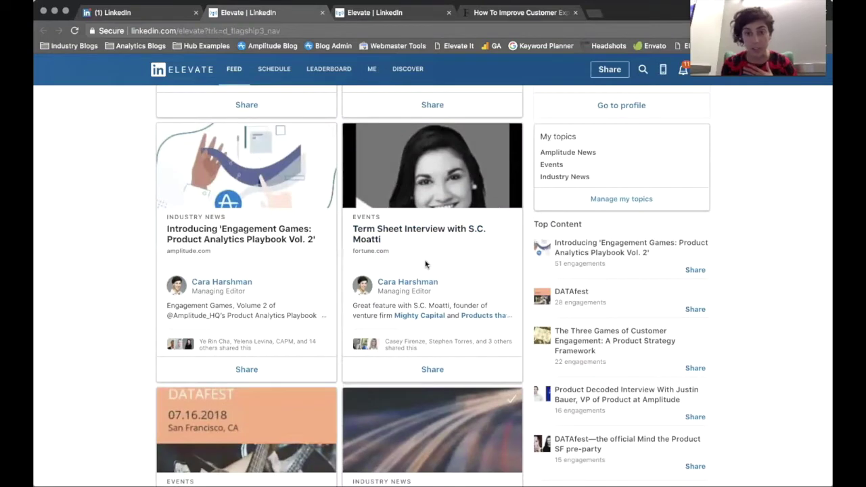
scroll(427, 265, down, 7)
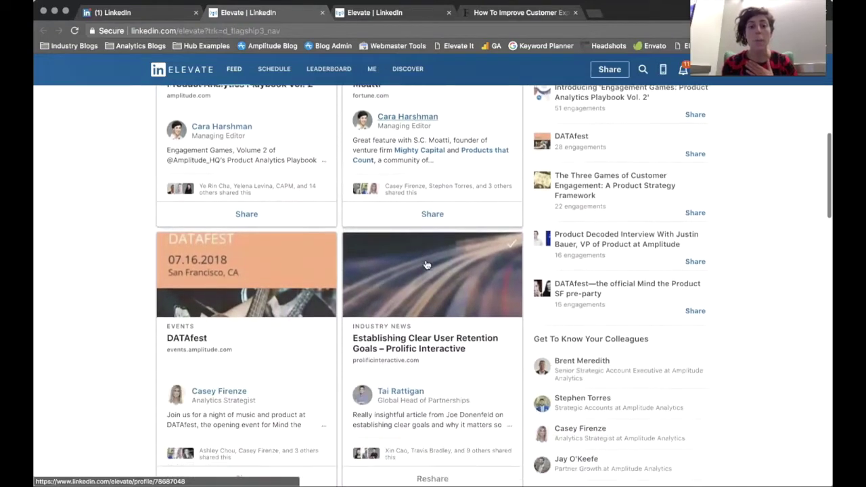
scroll(427, 265, down, 2)
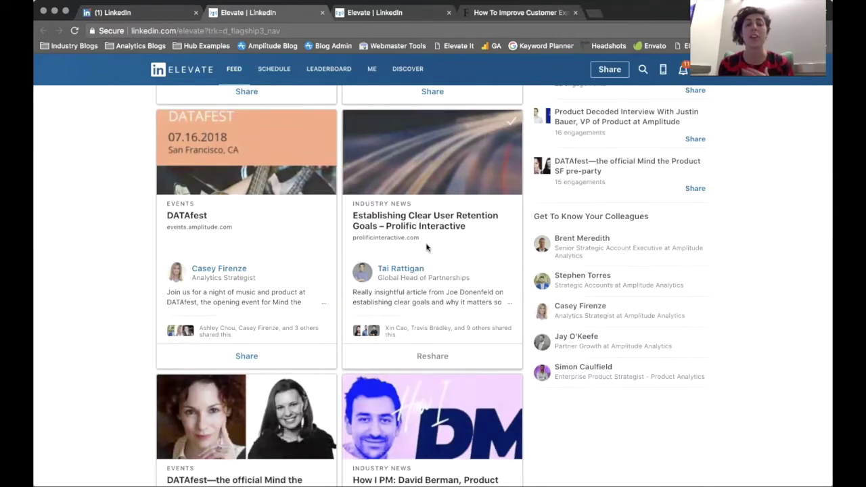
scroll(427, 248, down, 1)
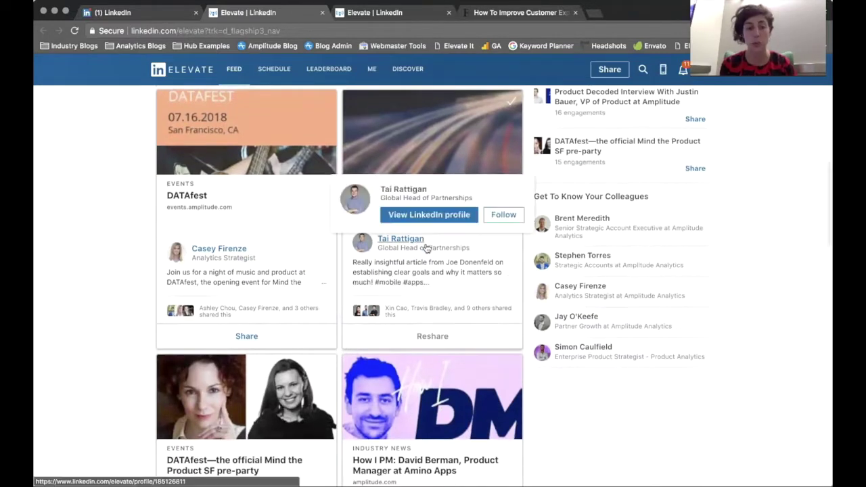
scroll(427, 248, down, 4)
scroll(426, 248, up, 11)
scroll(427, 249, up, 10)
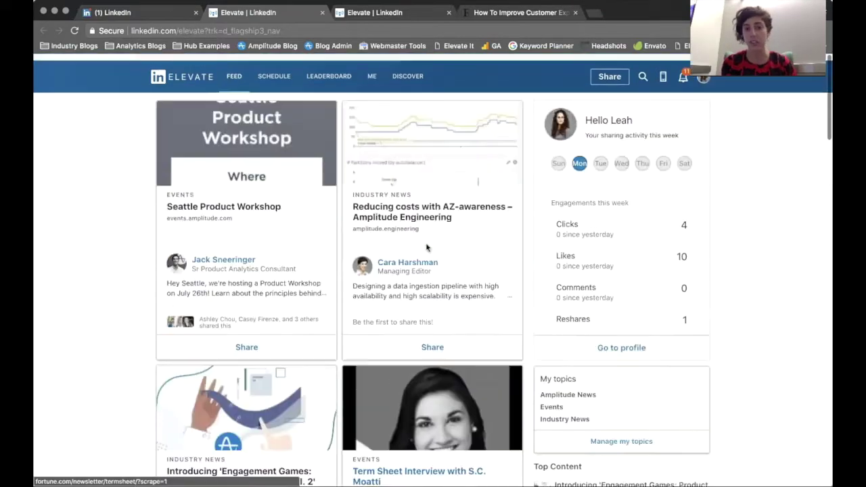
Step: Open sharing for the article "Introducing 'Engagement Games: Product Analytics Playbook Vol. 2'" and review its prefilled post text
scroll(379, 291, down, 7)
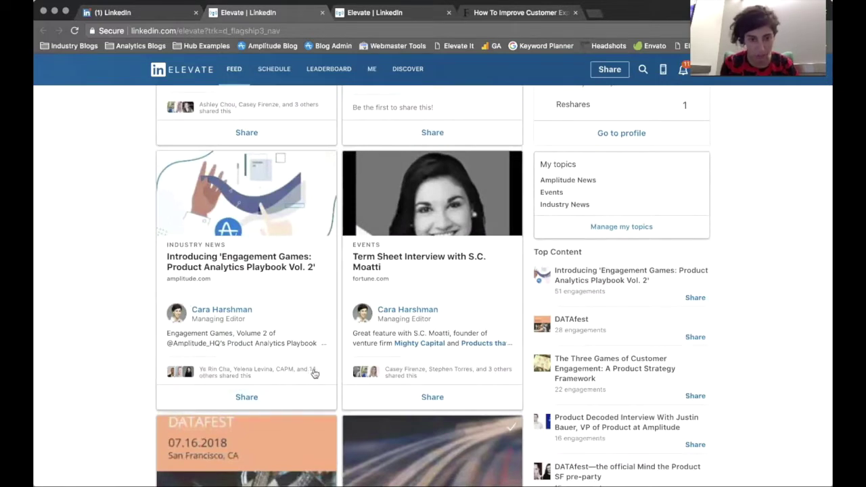
click(256, 398)
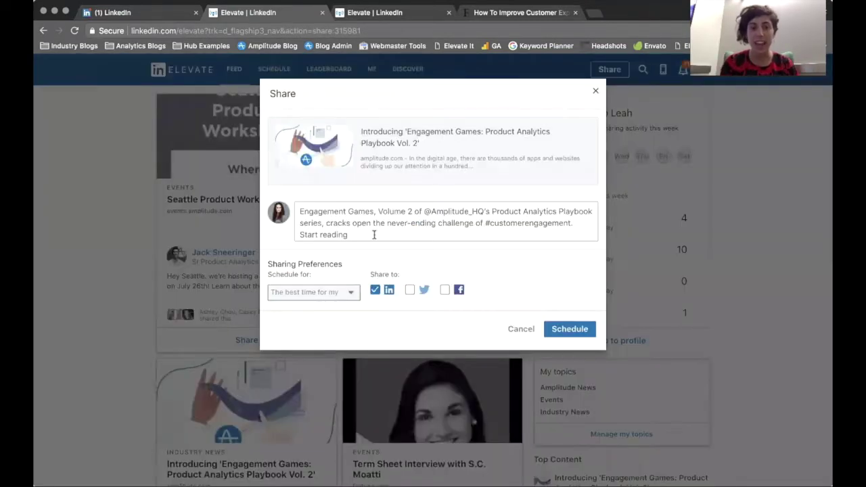
drag(361, 233, 380, 218)
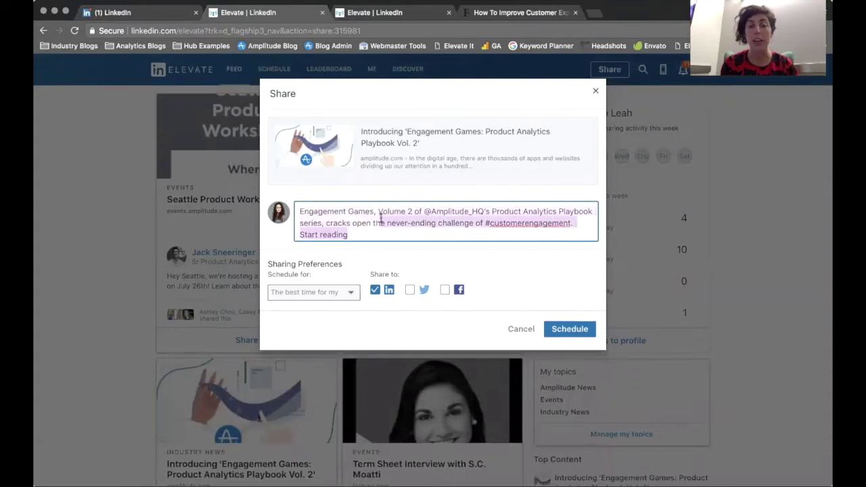
click(381, 218)
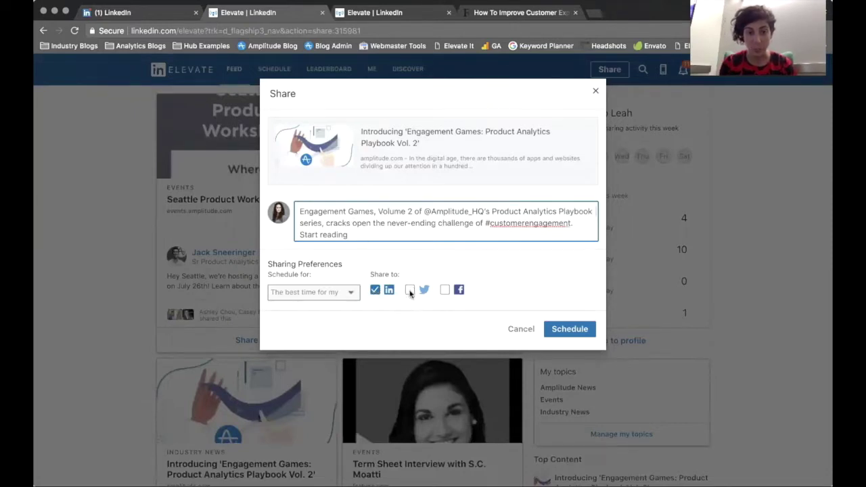
Step: Try switching the post's share target from LinkedIn to Twitter and back to LinkedIn only
click(377, 290)
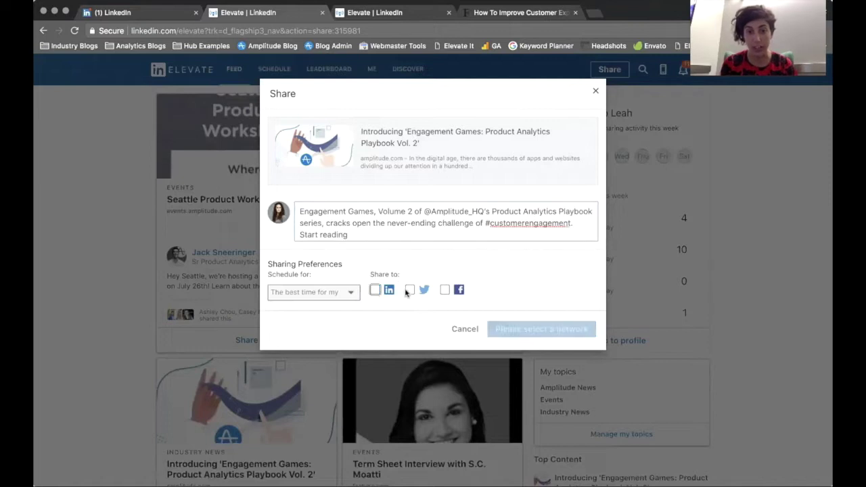
click(410, 291)
click(375, 290)
click(411, 290)
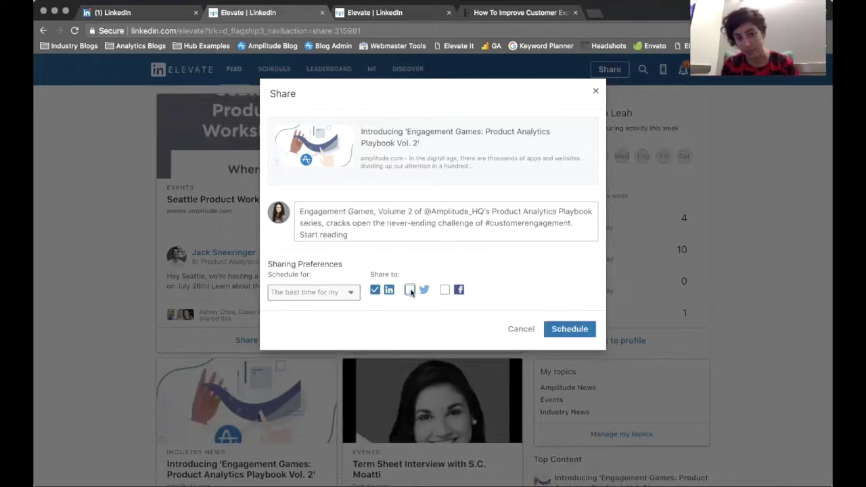
Step: Schedule the LinkedIn post for Mon, Jul 23 at 12:00 PM and close the confirmation
click(341, 294)
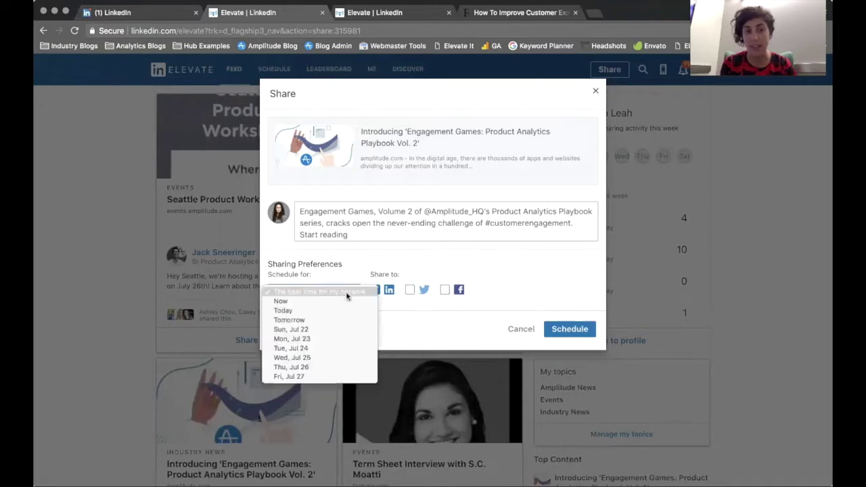
click(340, 344)
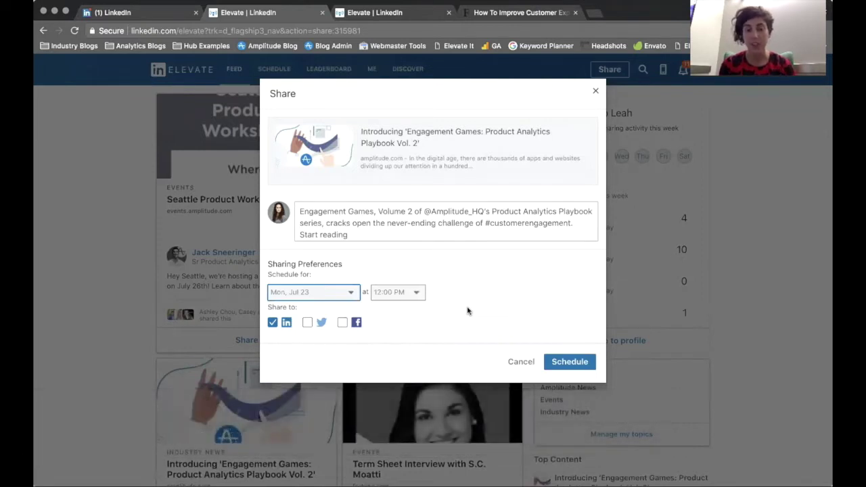
click(572, 363)
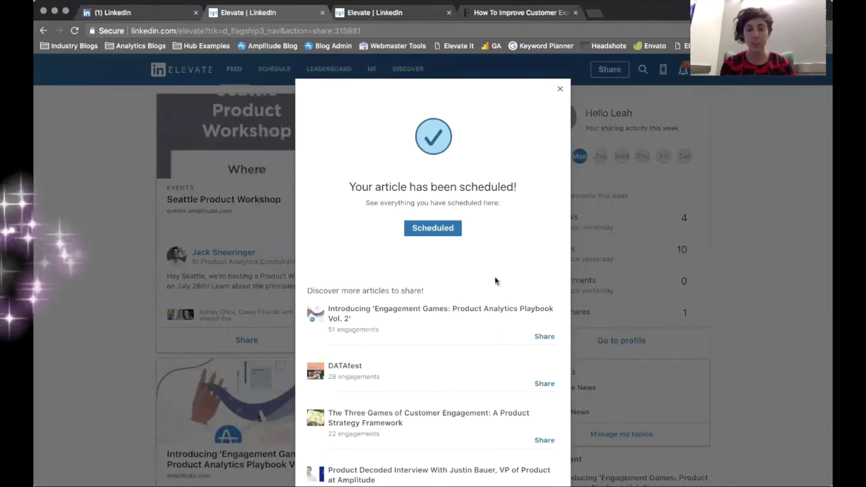
scroll(496, 282, down, 3)
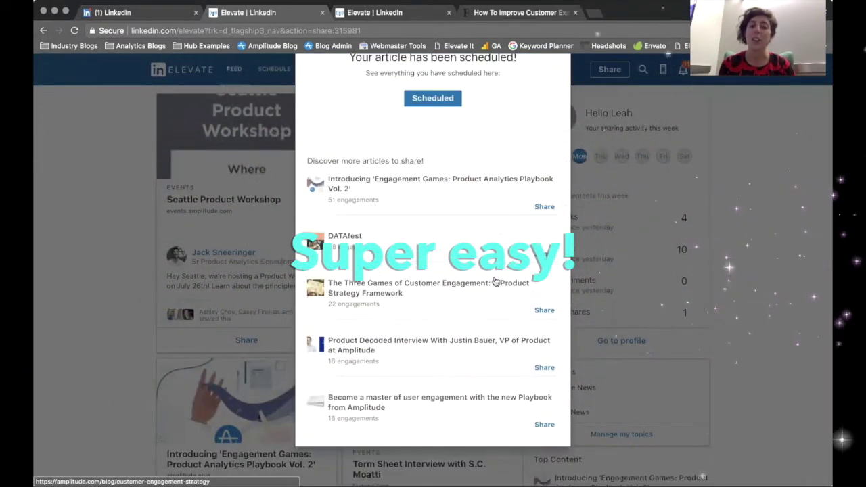
scroll(497, 282, up, 3)
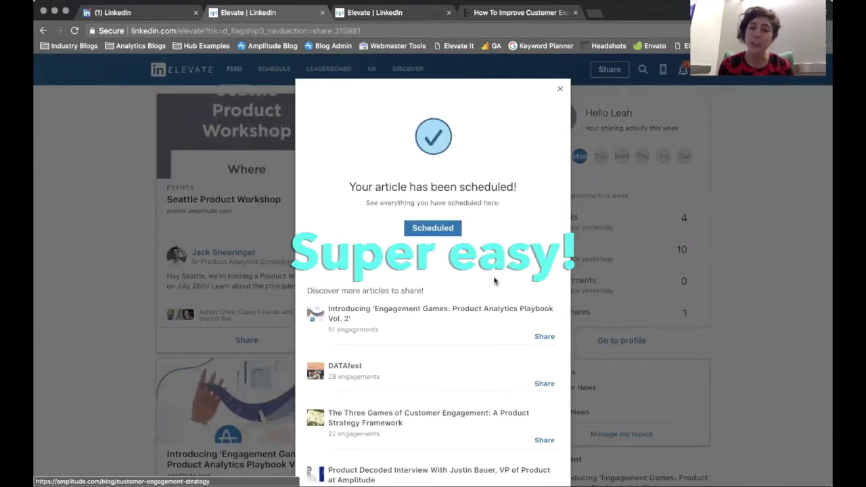
click(560, 93)
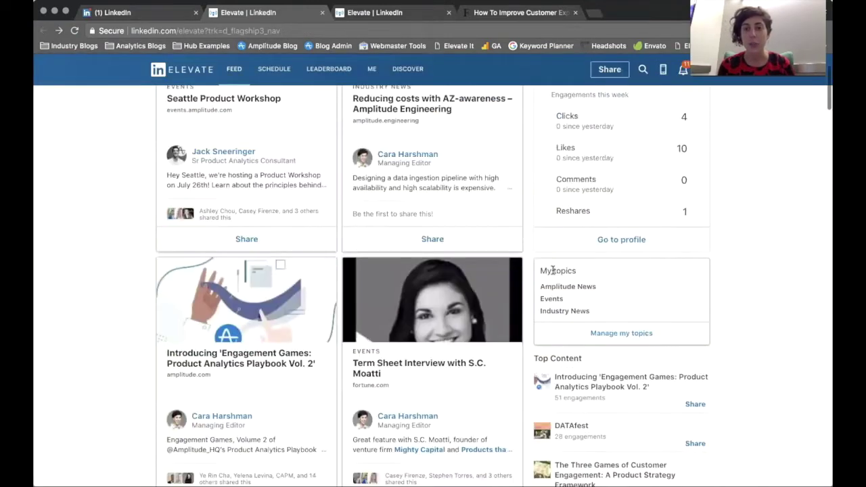
Step: Start a custom share using the URL of the open Forbes article "How To Improve Customer Experiences With Real-Time Analytics"
scroll(436, 251, up, 2)
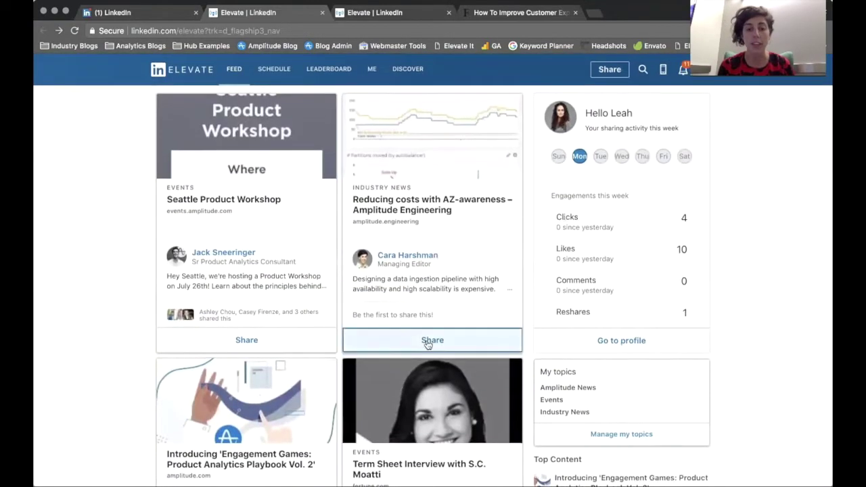
scroll(445, 416, down, 5)
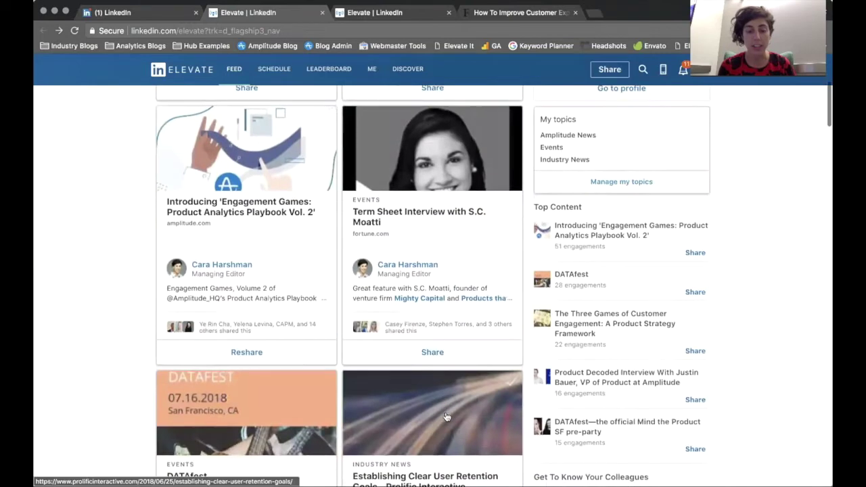
scroll(447, 414, up, 5)
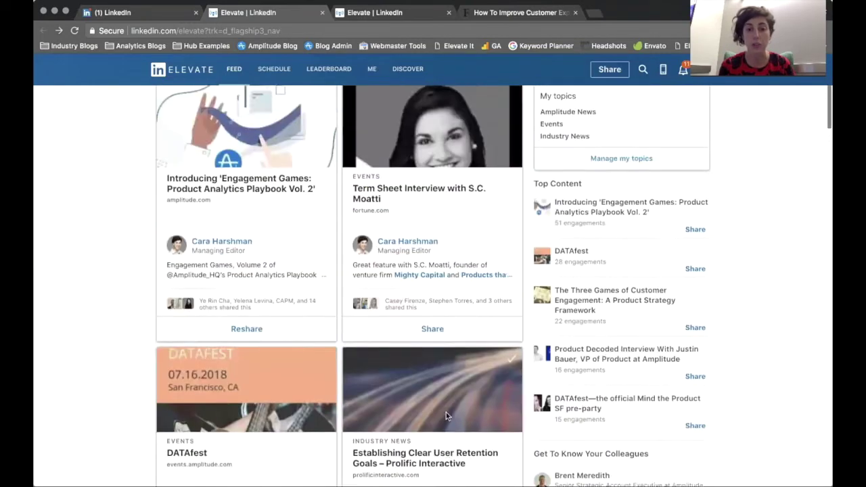
scroll(447, 416, up, 1)
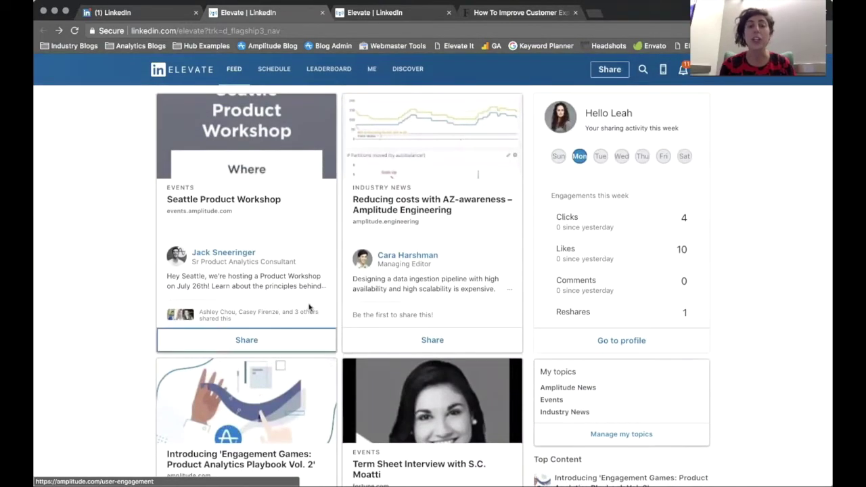
click(609, 71)
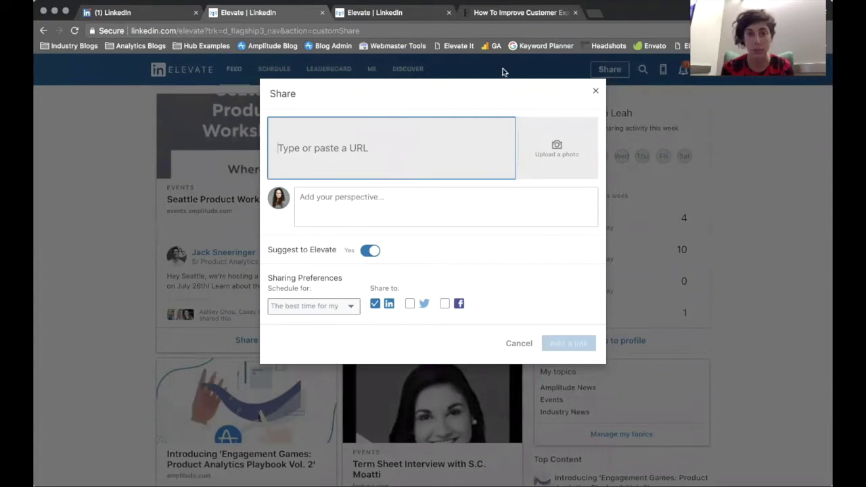
click(497, 14)
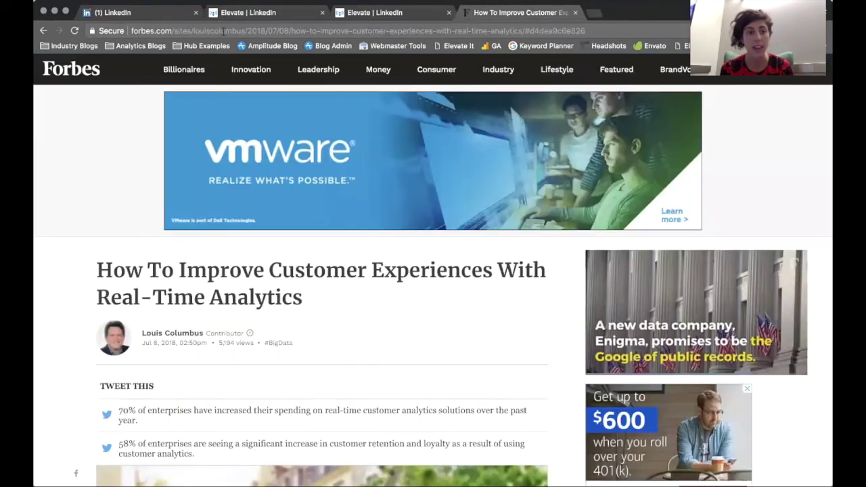
click(211, 32)
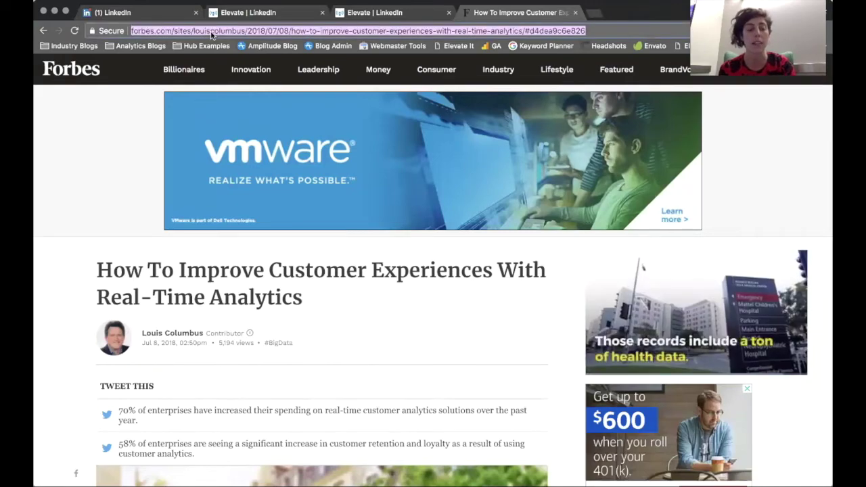
click(369, 10)
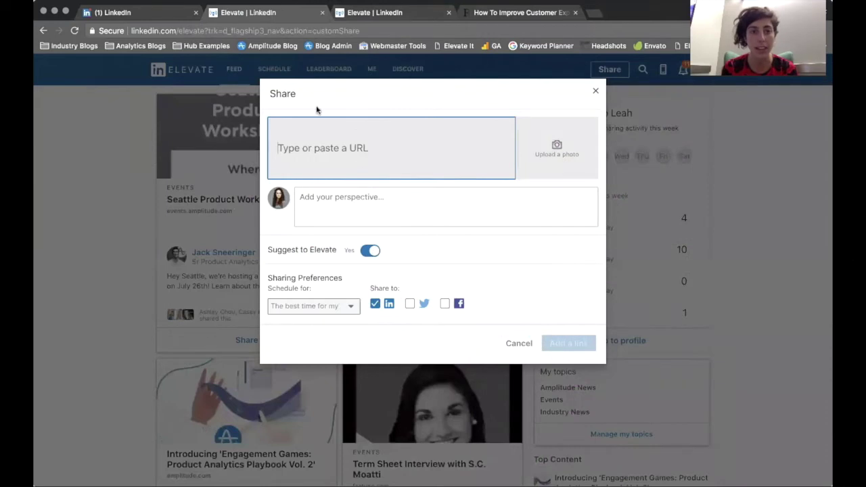
key(ctrl+v)
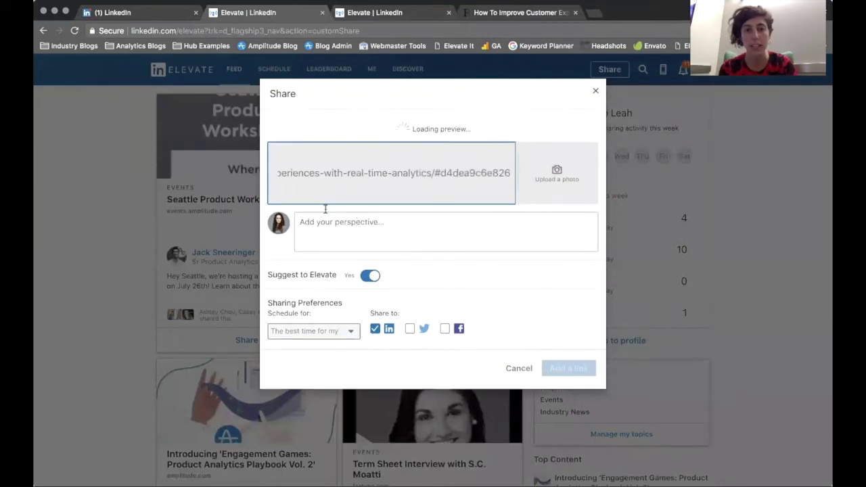
Step: Add the comment "Great perspective from product-led companies", deselect LinkedIn, and submit the article as an Elevate suggestion only, closing the confirmation
click(345, 221)
text(Great perspective from product-led companies)
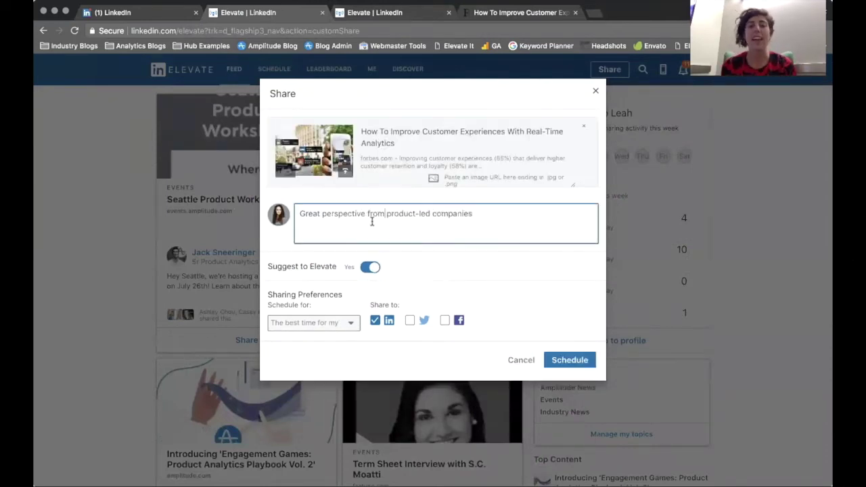
click(374, 321)
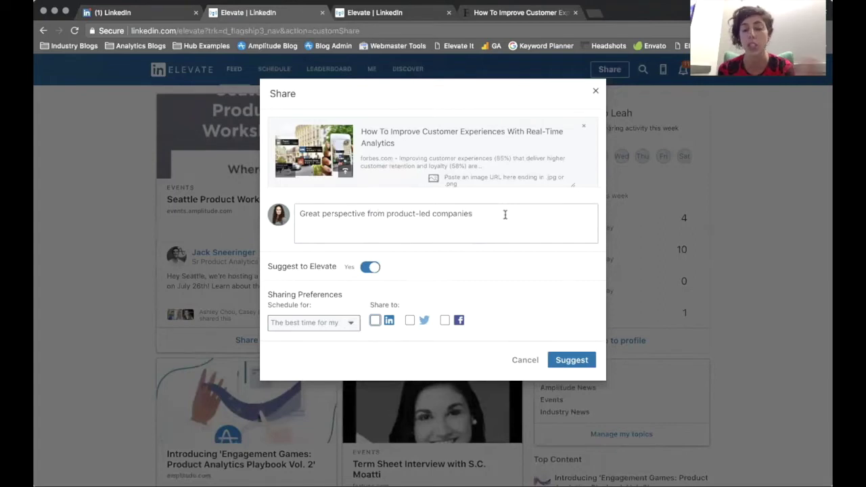
click(581, 360)
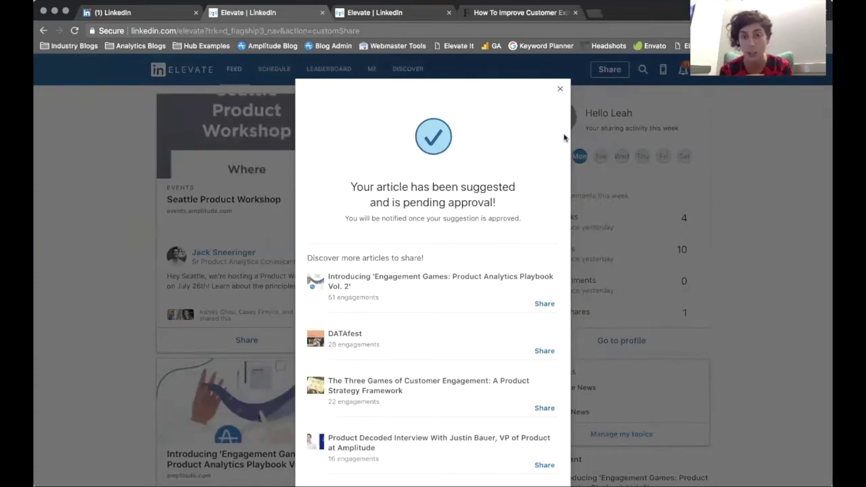
click(561, 92)
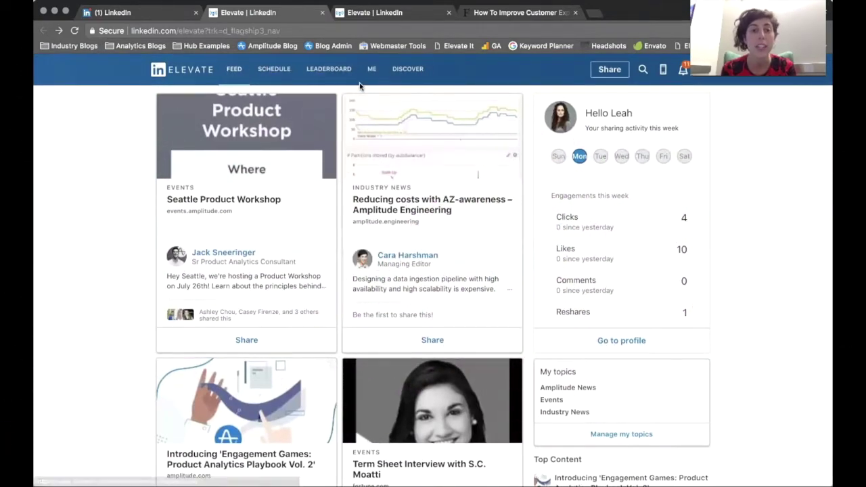
Step: Review the company's Engagements Leaderboard from the top-ranked employees down to the lowest ranks
click(330, 71)
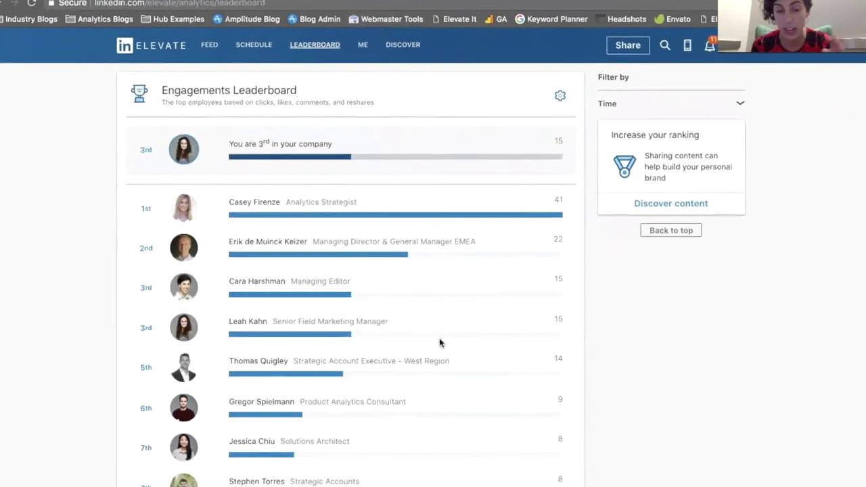
scroll(439, 343, down, 10)
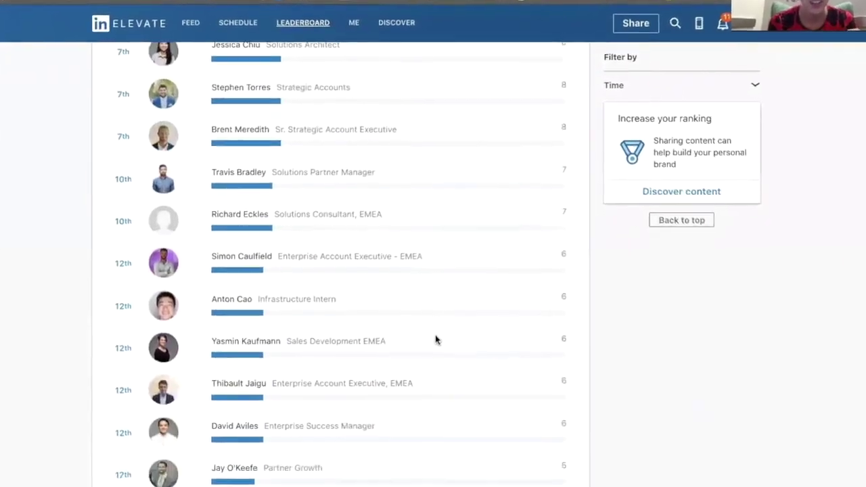
scroll(434, 338, down, 5)
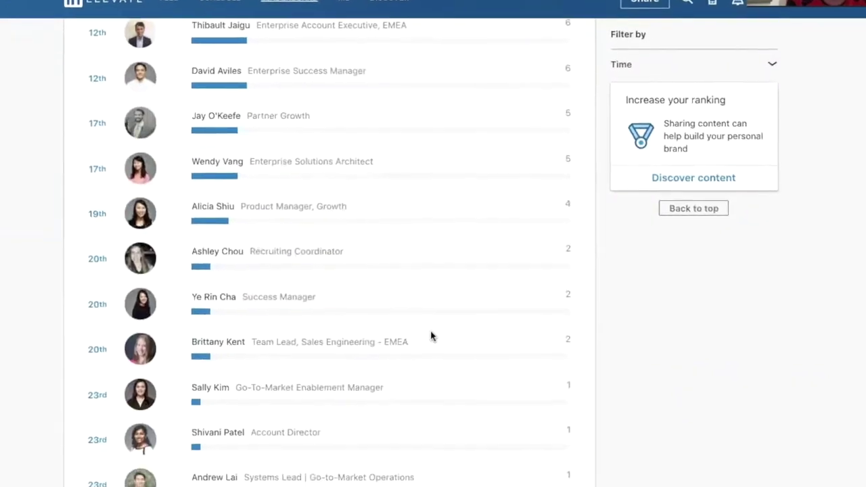
scroll(429, 334, up, 12)
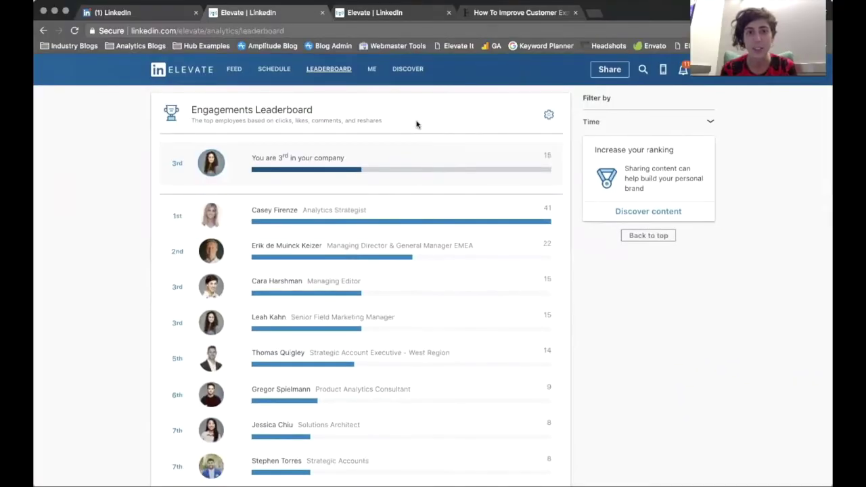
Step: Review the engagement figures for the posts shared from your own Elevate profile
click(371, 69)
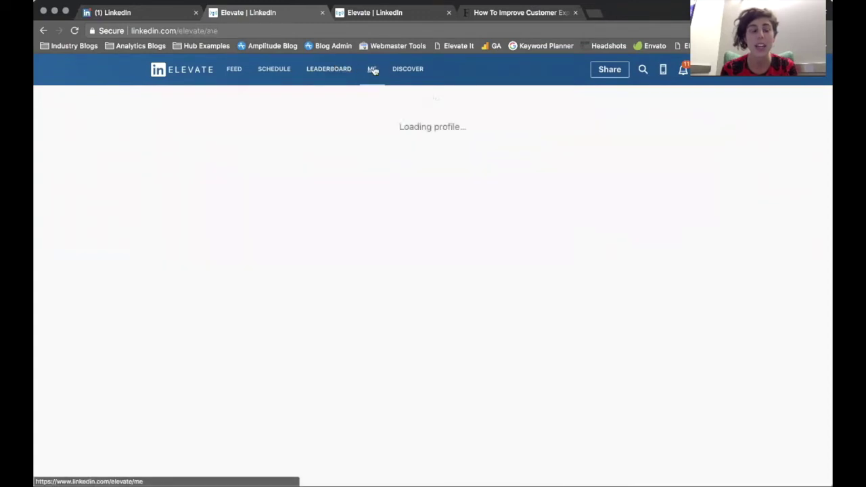
scroll(445, 396, down, 1)
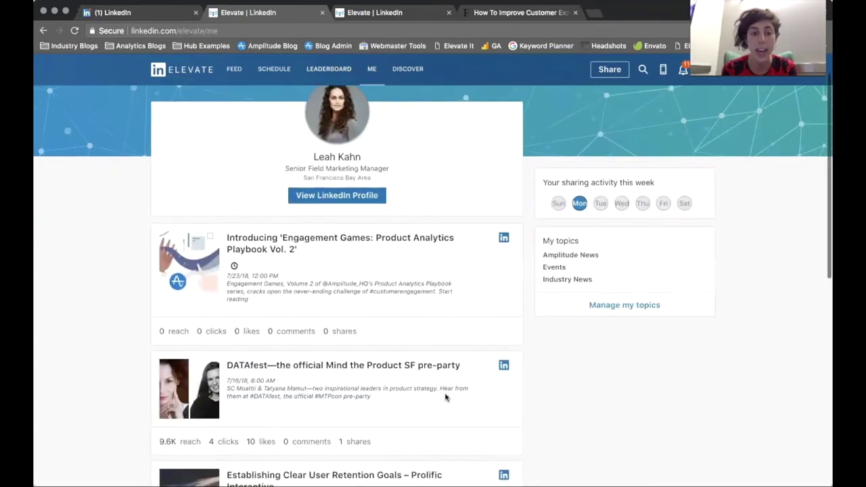
scroll(342, 313, down, 3)
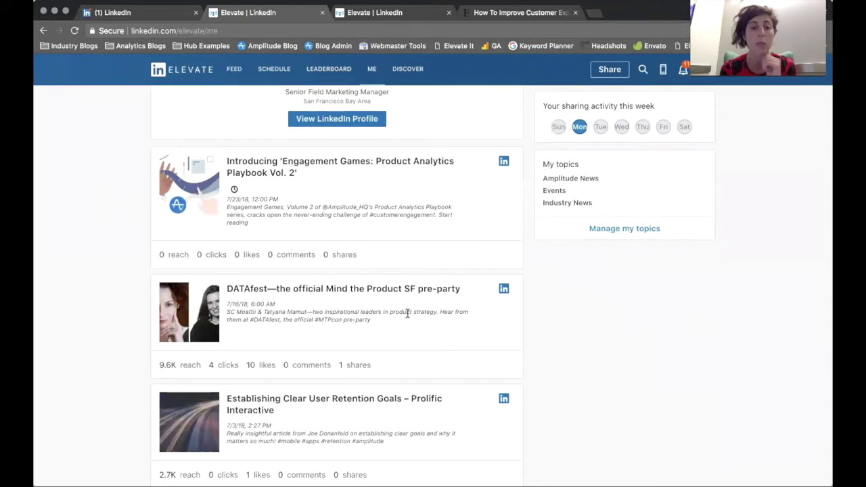
scroll(408, 315, up, 5)
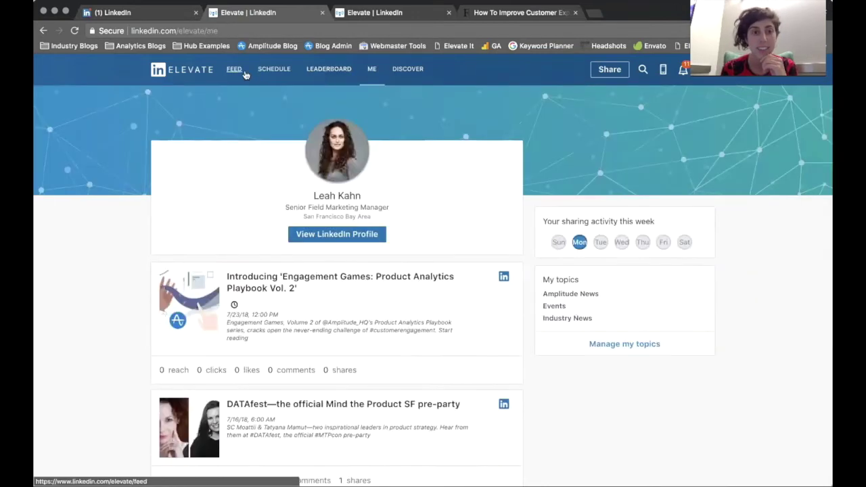
Step: Check the list of scheduled shares and open the Elevate account settings
click(268, 71)
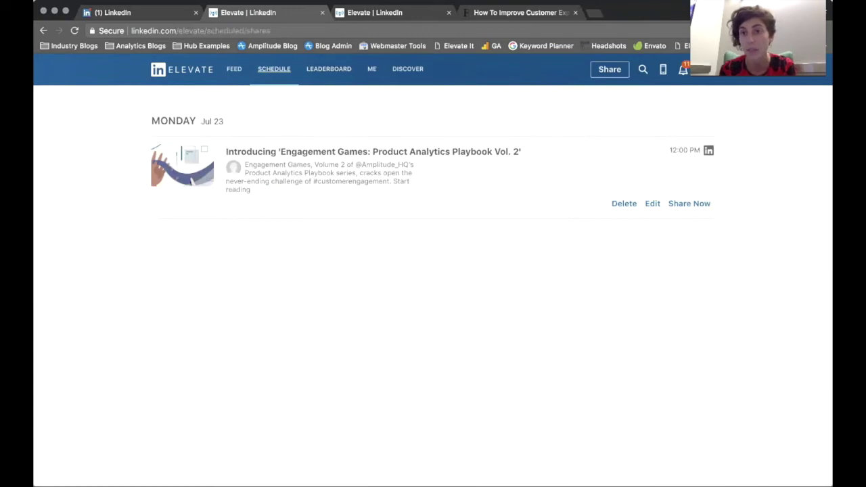
click(704, 69)
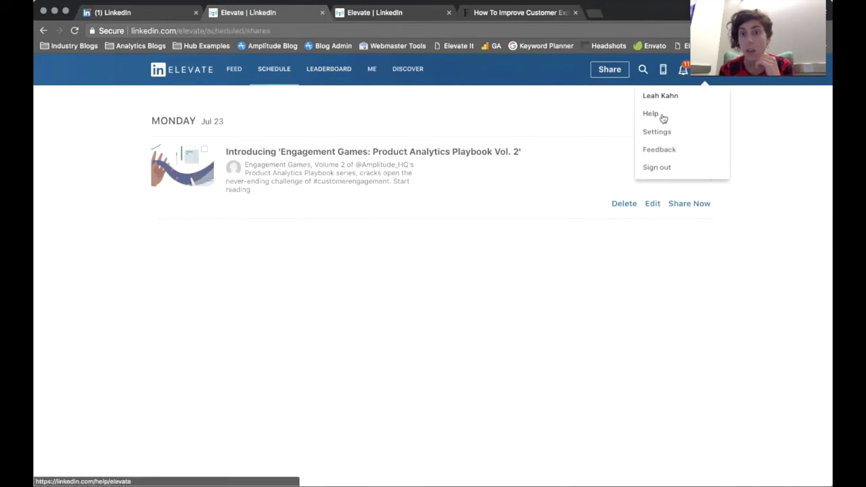
click(666, 139)
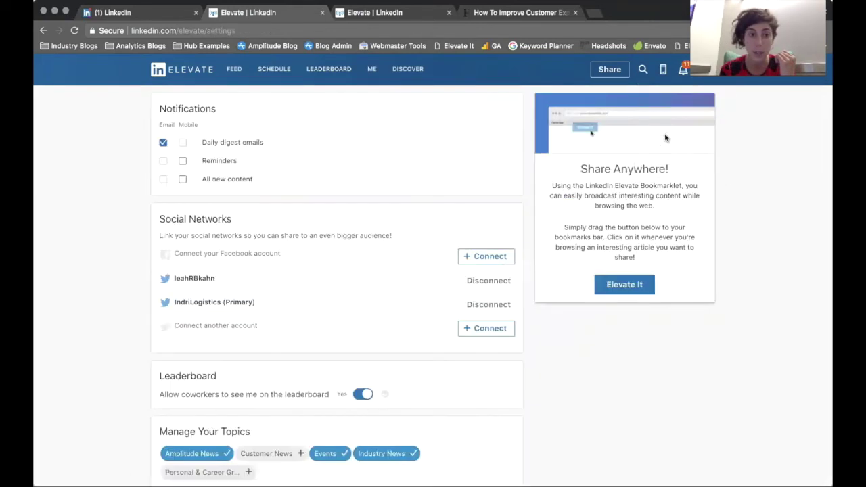